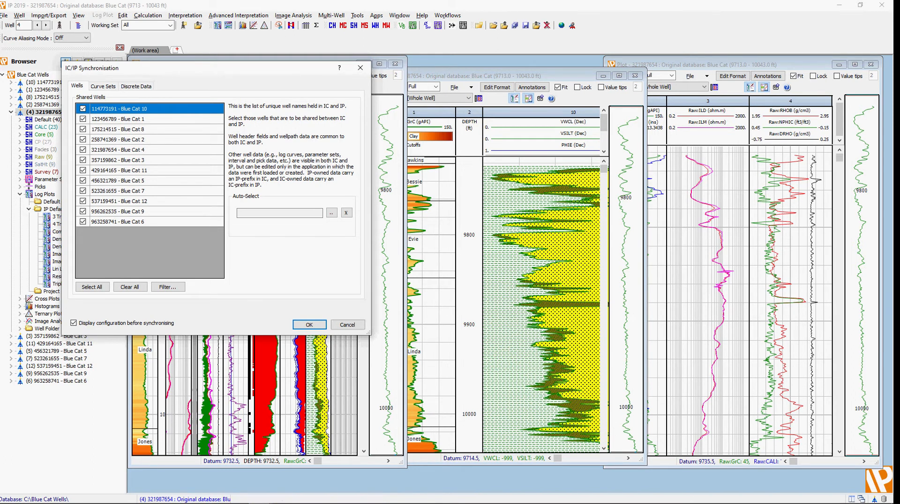
- Review the curve sets and discrete data shared between IC and IP in the synchronisation settings
click(103, 86)
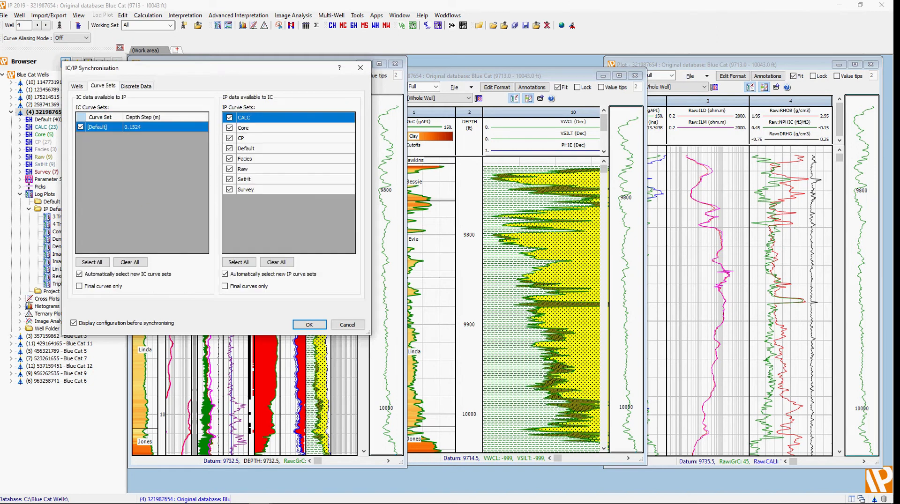
click(136, 86)
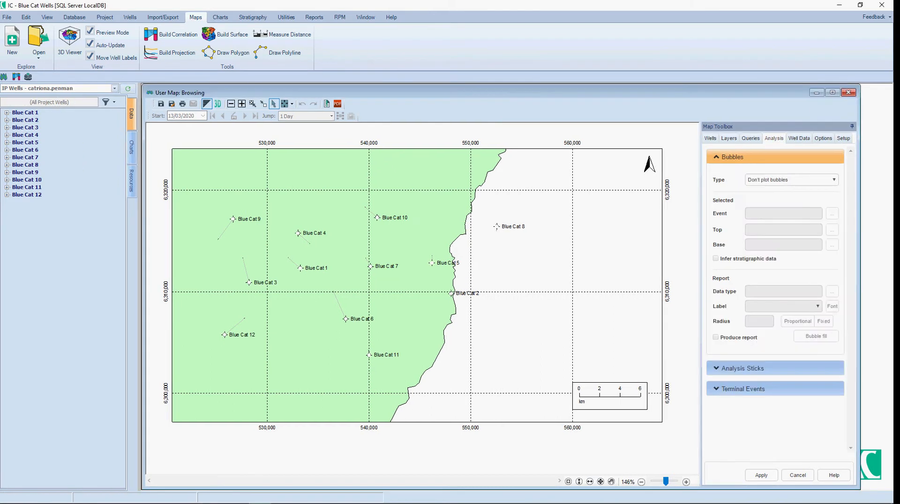
- Set the map's bubble type to Component bubbles, with Evie from the IPPSET - Tops table as the zone of interest
click(833, 180)
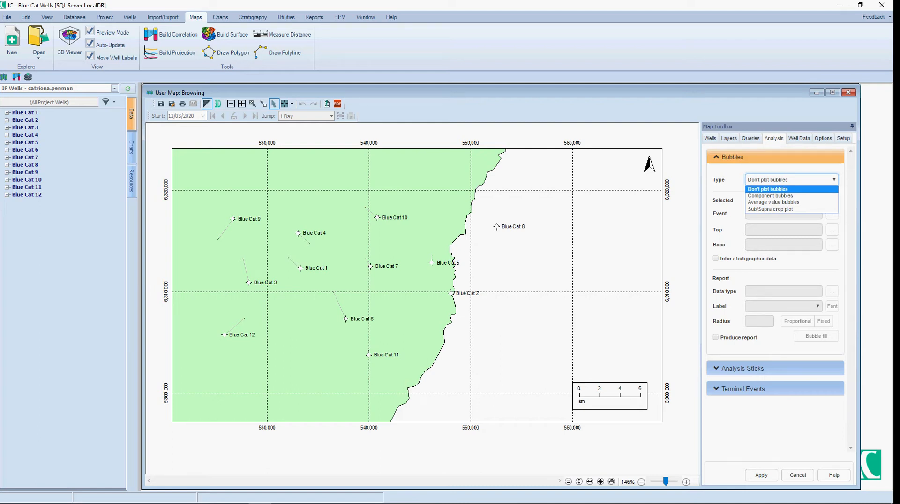
click(770, 196)
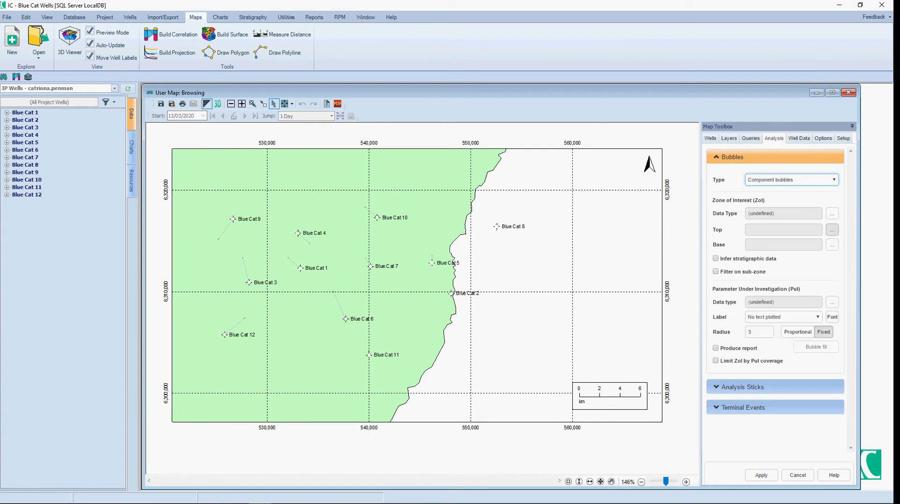
click(832, 213)
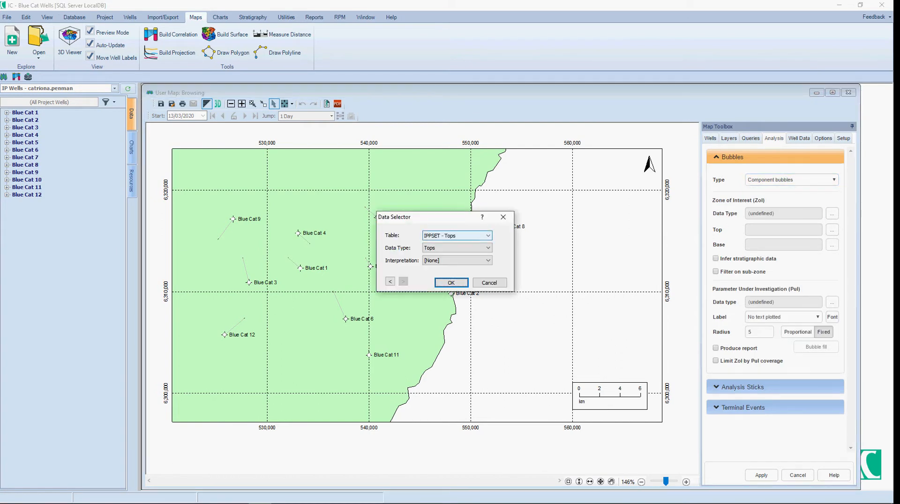
click(487, 235)
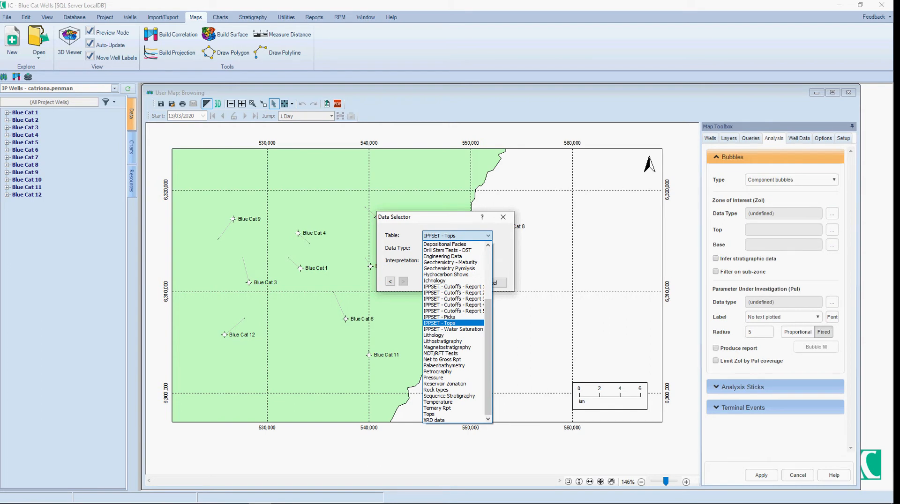
click(452, 323)
click(476, 248)
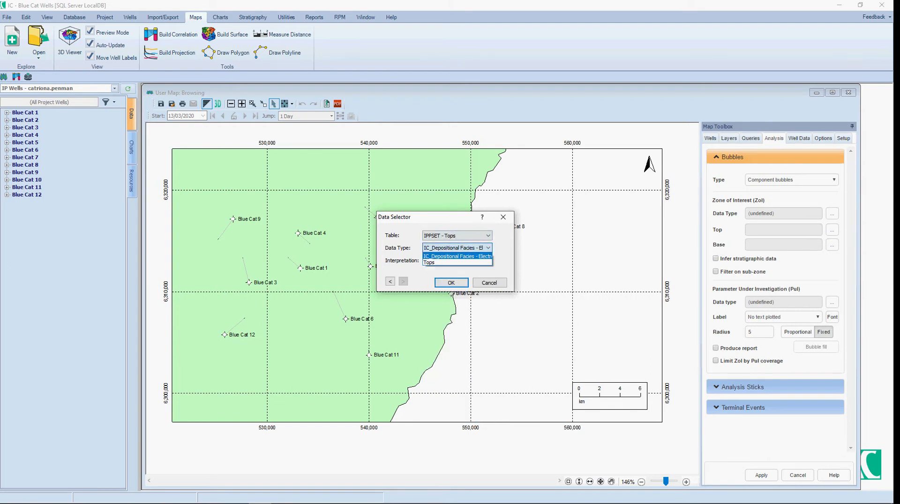
click(429, 263)
click(450, 282)
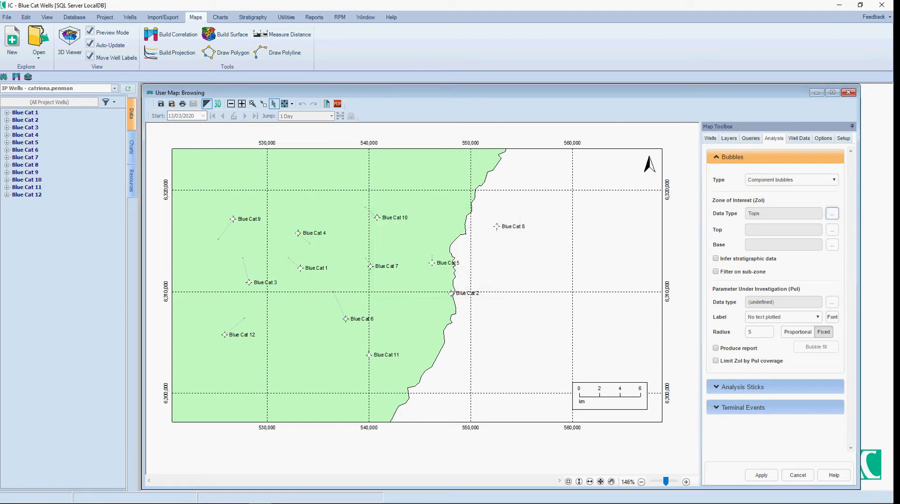
click(425, 229)
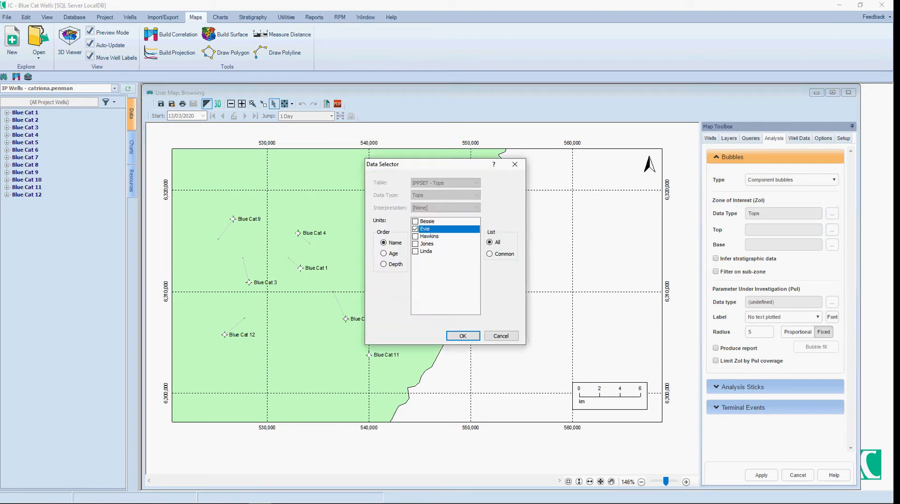
click(462, 336)
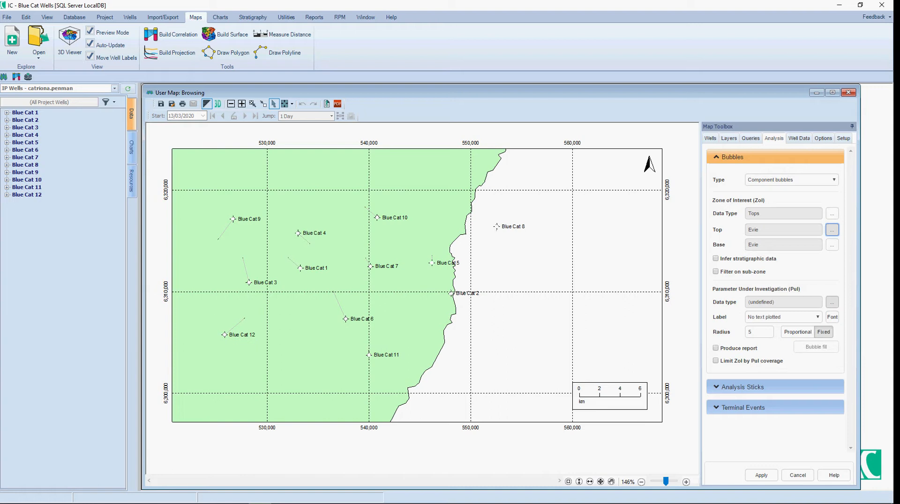
- Set the parameter under investigation to Electrofacies from the Depositional Facies table
click(832, 302)
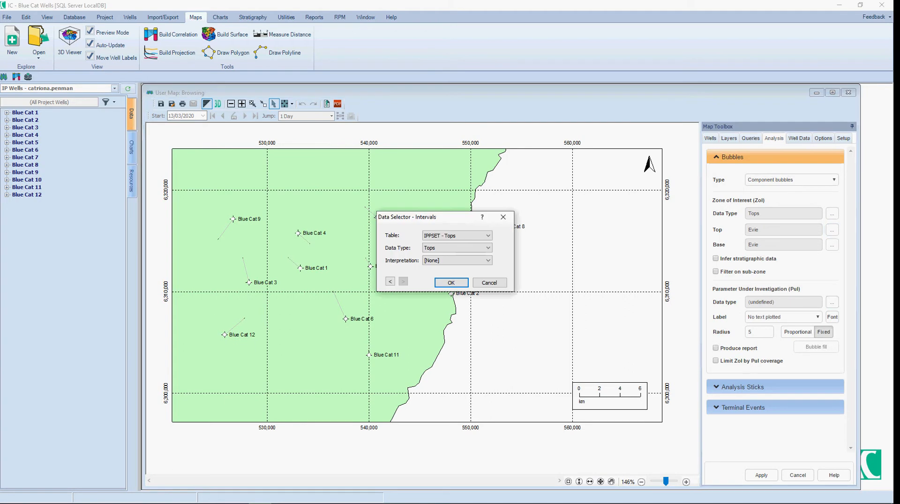
click(457, 235)
click(445, 275)
click(457, 248)
key(Down)
key(Down)
key(Return)
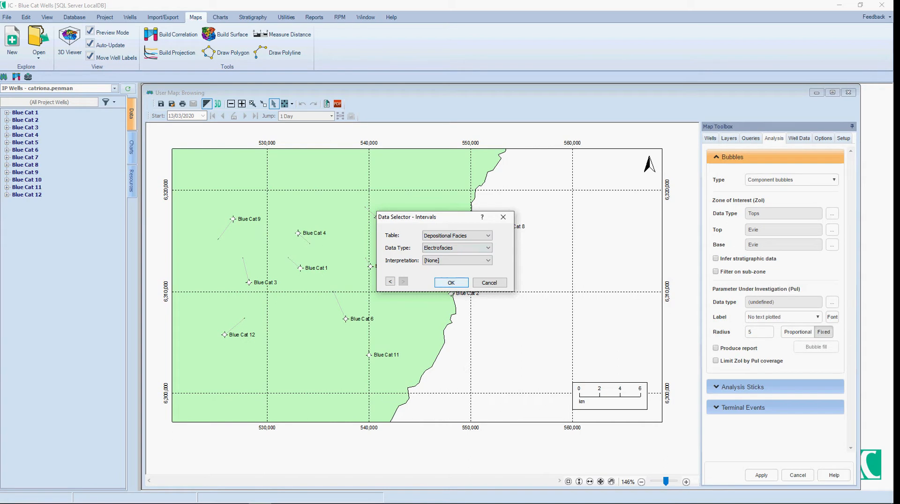
click(448, 283)
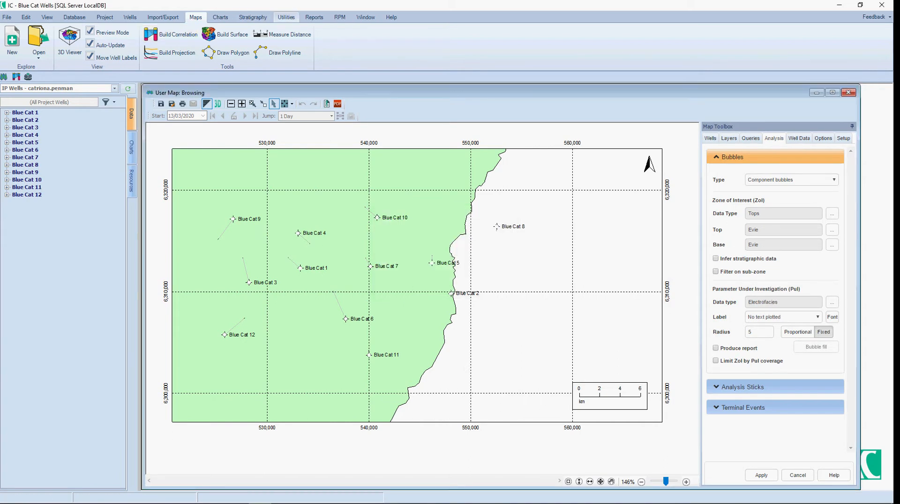
- Plot the component bubbles on the map and move their legend clear of the Blue Cat 8 bubble
click(285, 18)
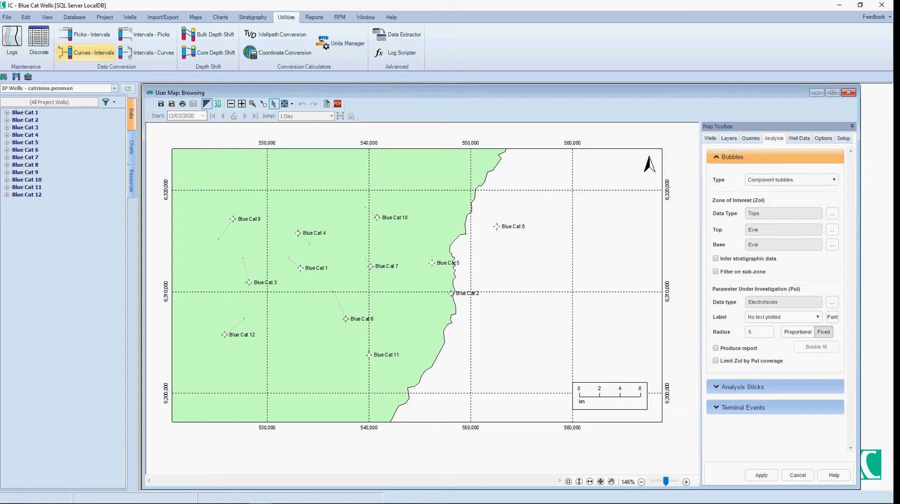
click(761, 475)
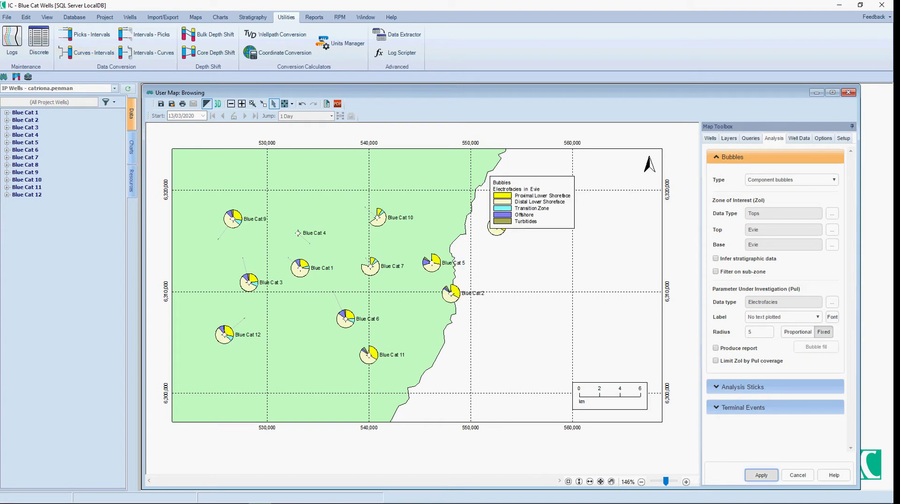
drag(532, 201, 588, 192)
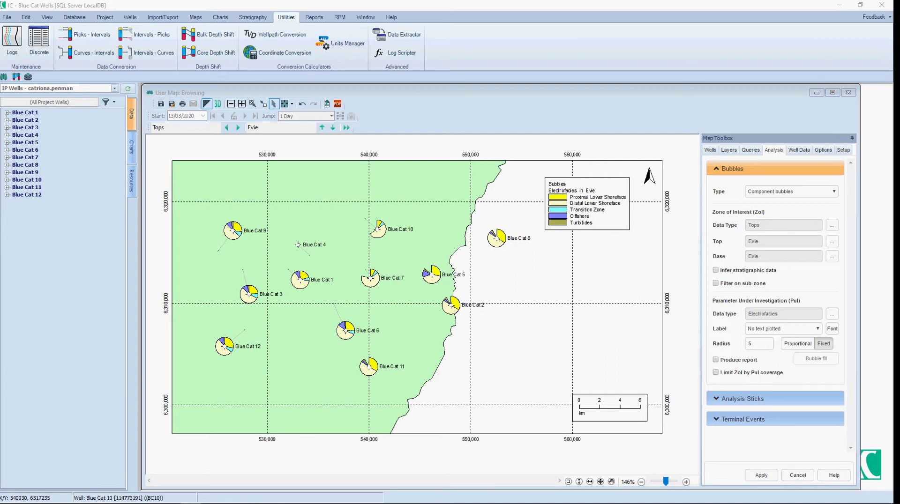
- Create a quick chart of Blue Cat 10 from the CP example plot template, then enlarge it and move it aside to uncover the map
right_click(377, 229)
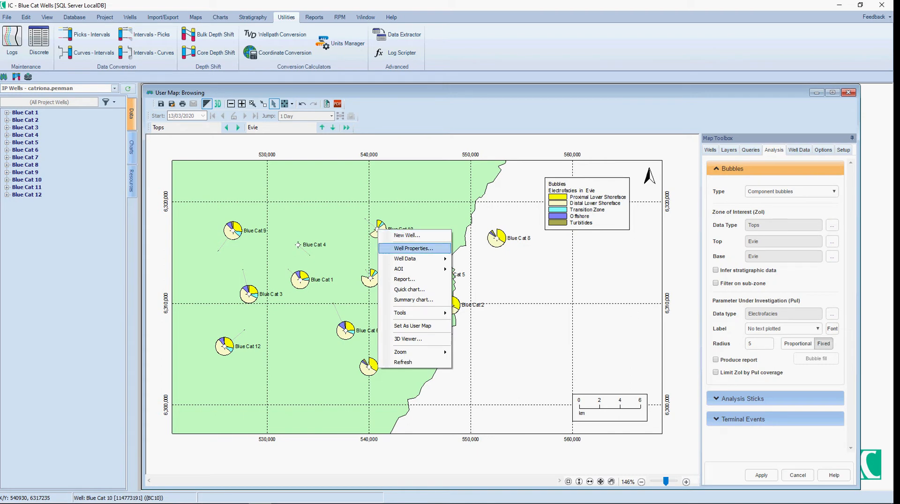
mouse_move(413, 258)
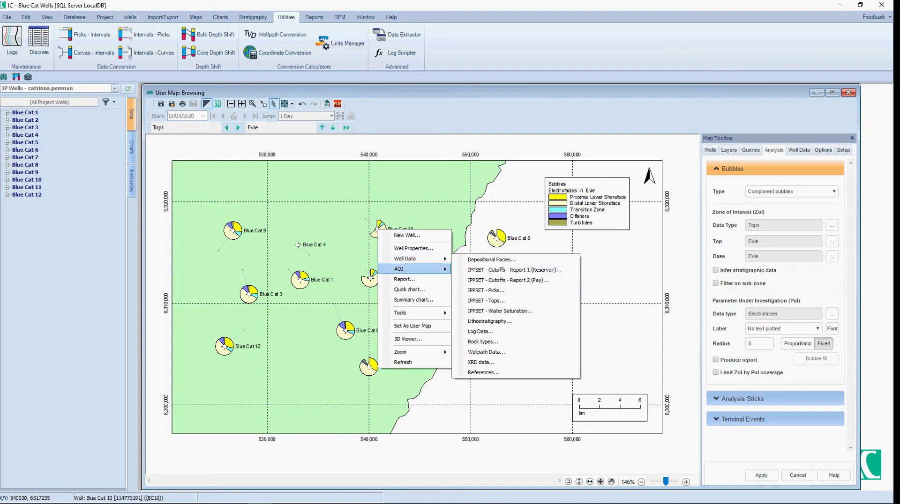
click(409, 289)
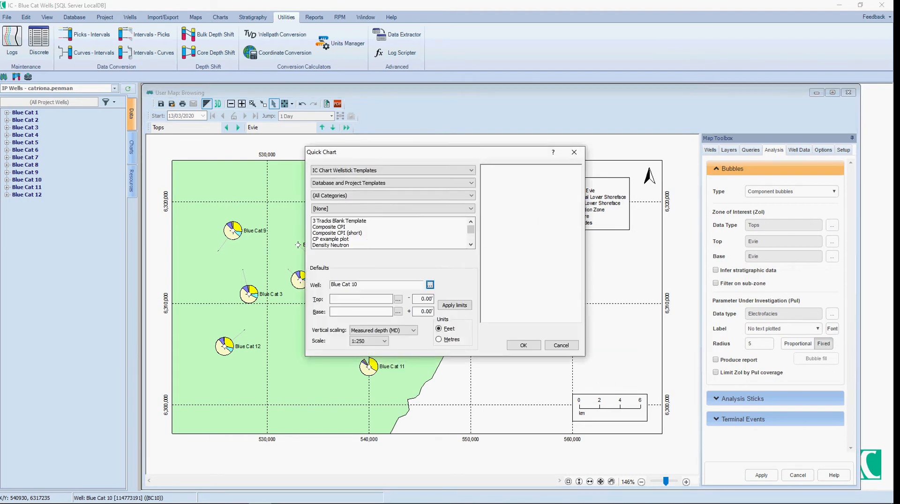
click(330, 239)
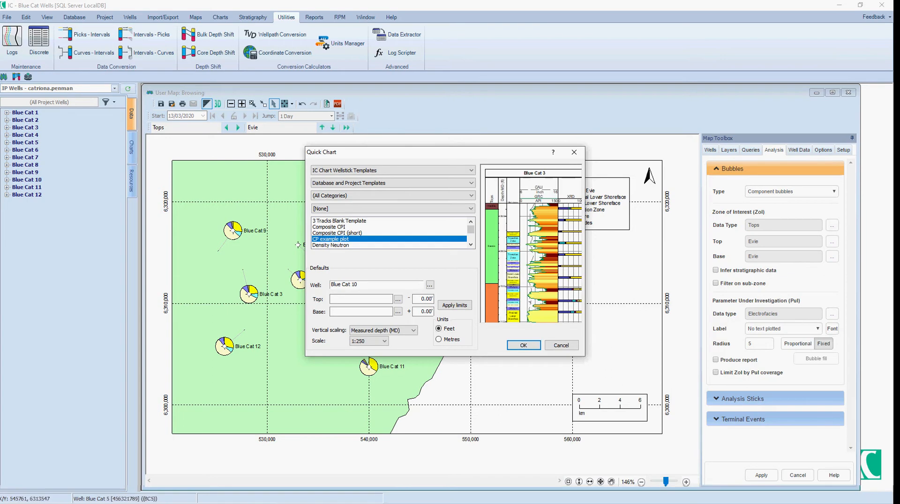
click(454, 305)
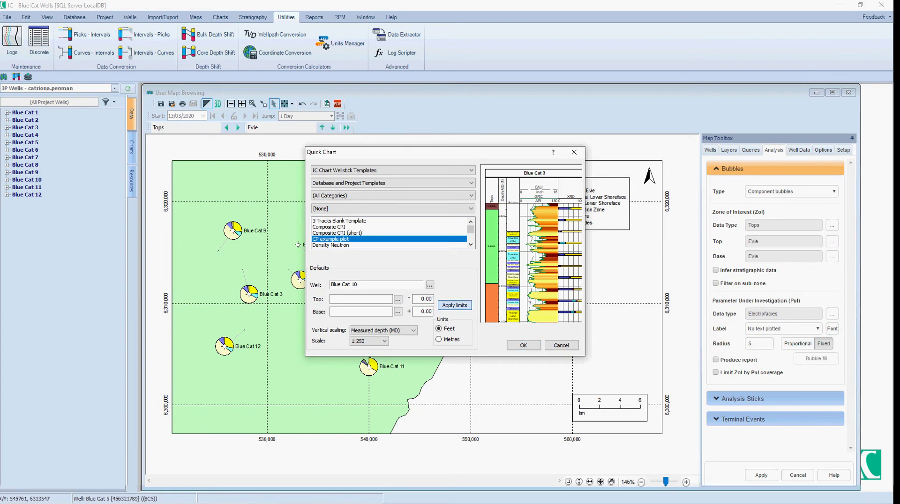
click(523, 346)
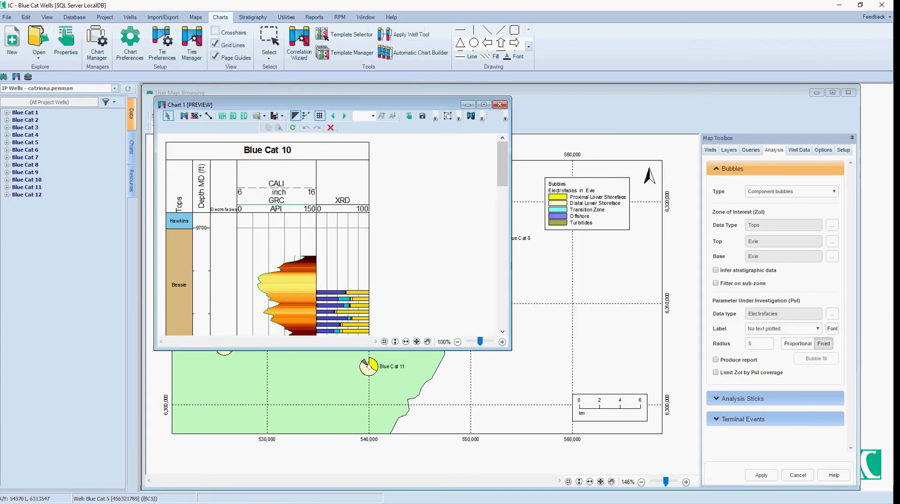
drag(511, 349, 529, 462)
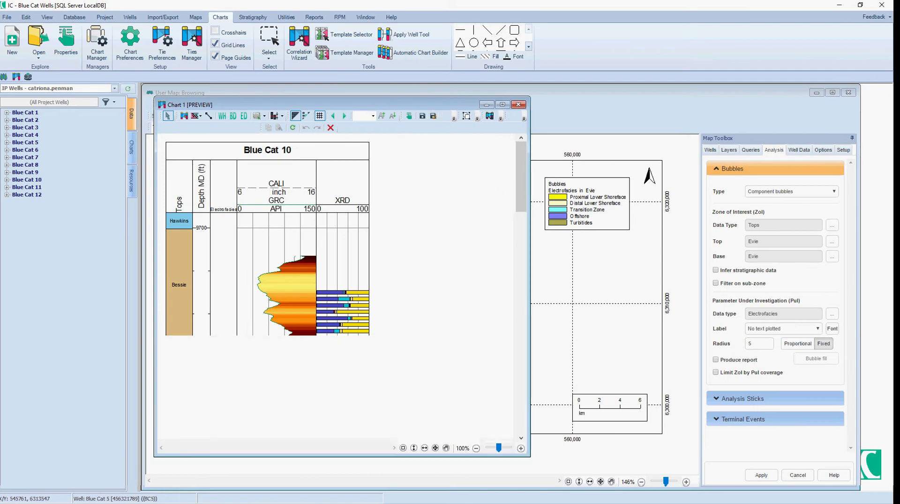
drag(347, 105, 655, 105)
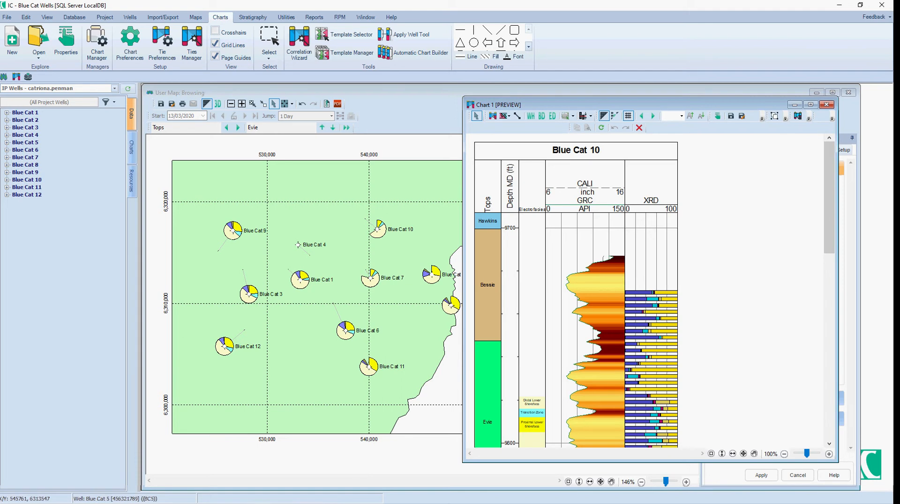
- Add an Offshore interval to Blue Cat 10's Electrofacies track, from the top of Evie down to the existing Distal Lower Shoreface interval
double_click(532, 304)
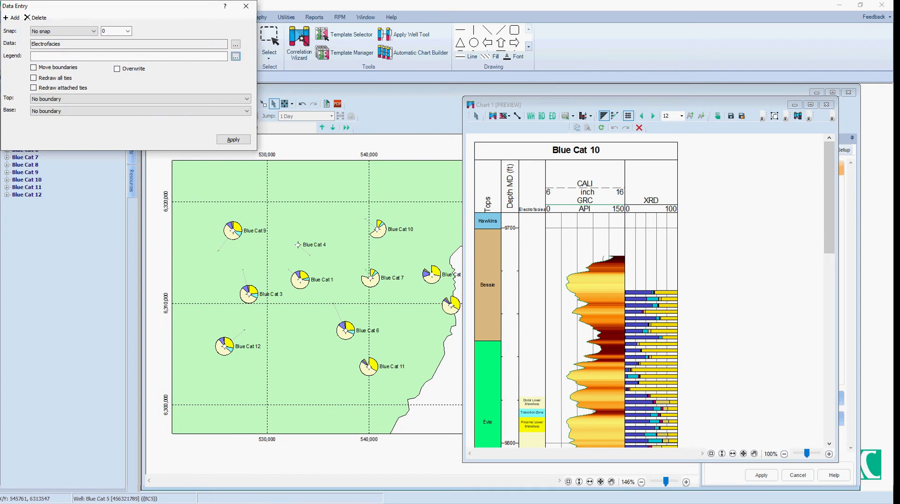
click(235, 56)
click(115, 116)
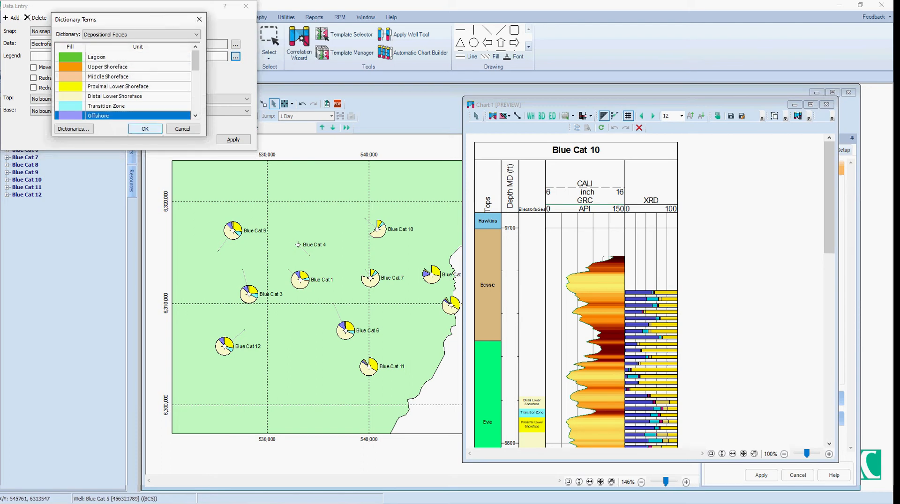
key(Return)
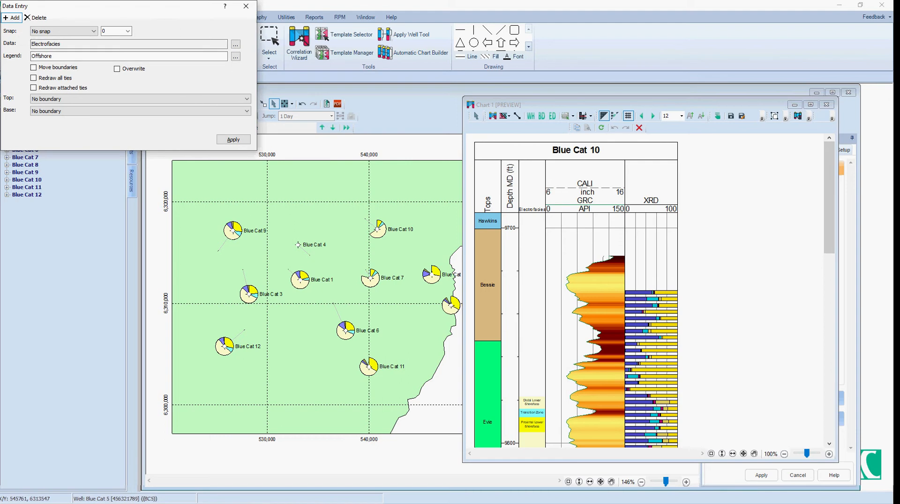
click(532, 342)
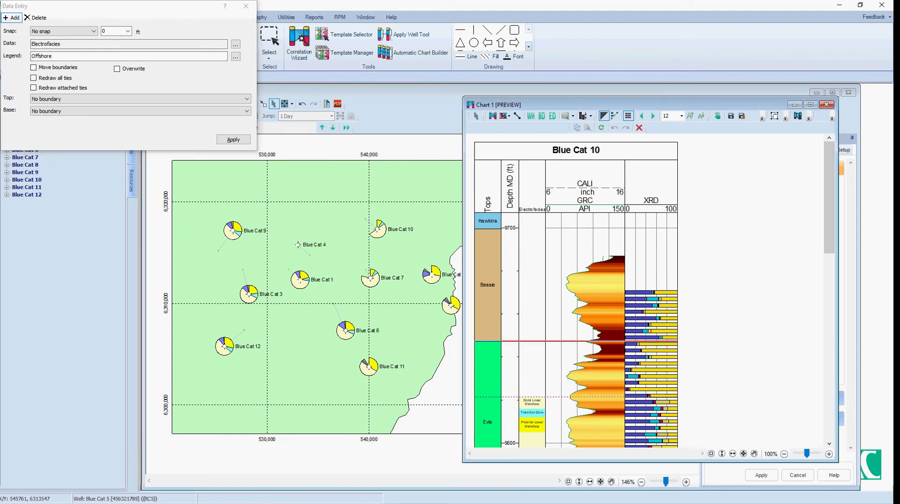
click(531, 397)
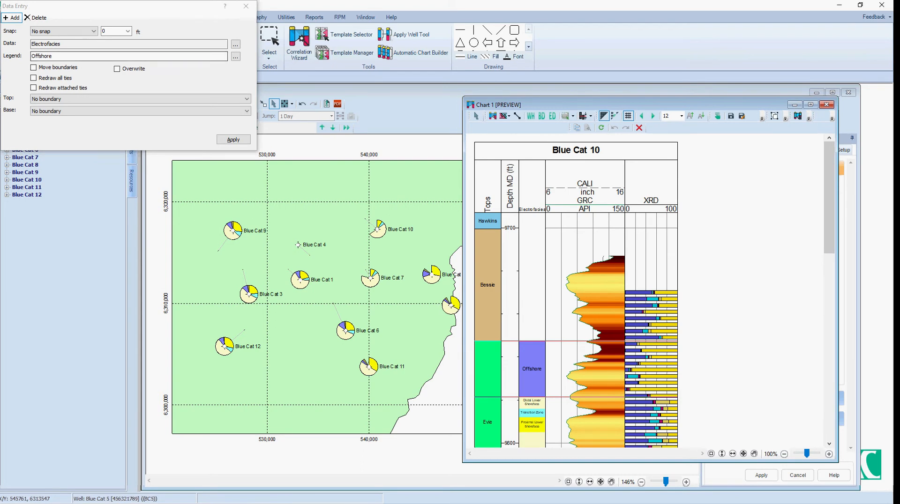
click(246, 6)
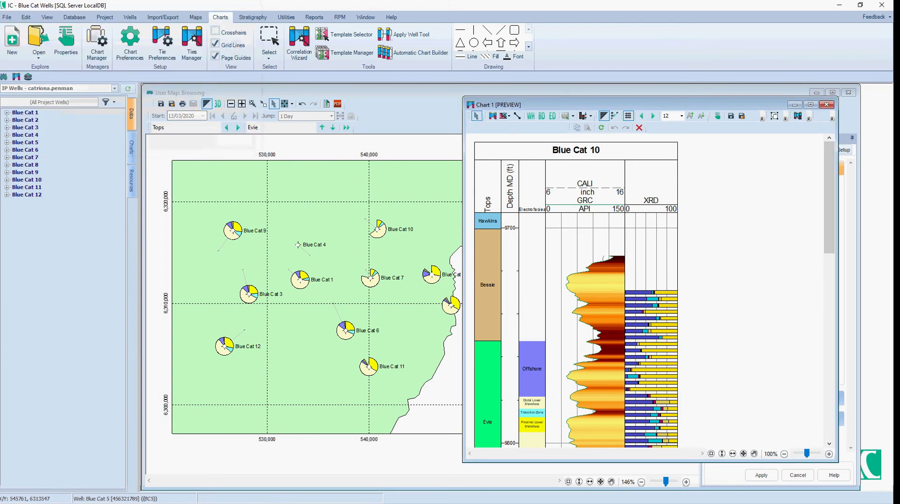
- Reapply the component bubbles so the map includes Blue Cat 10's new Offshore interval
right_click(399, 200)
click(424, 278)
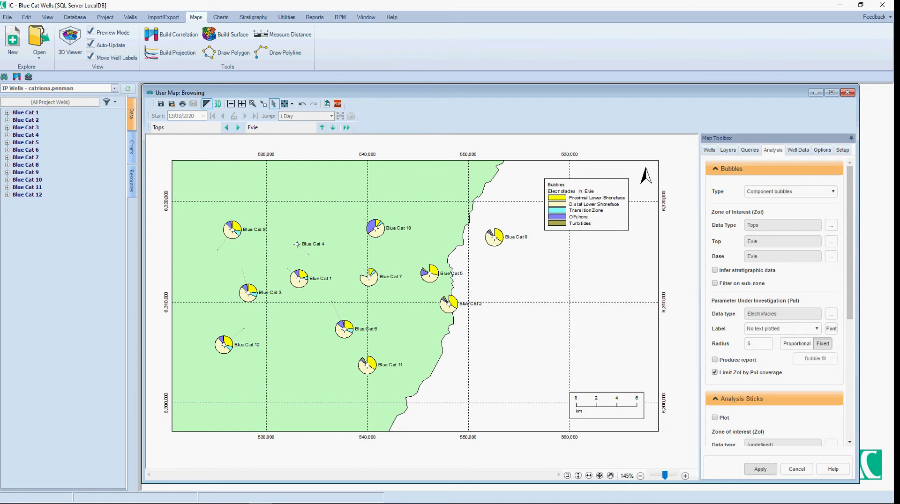
click(760, 469)
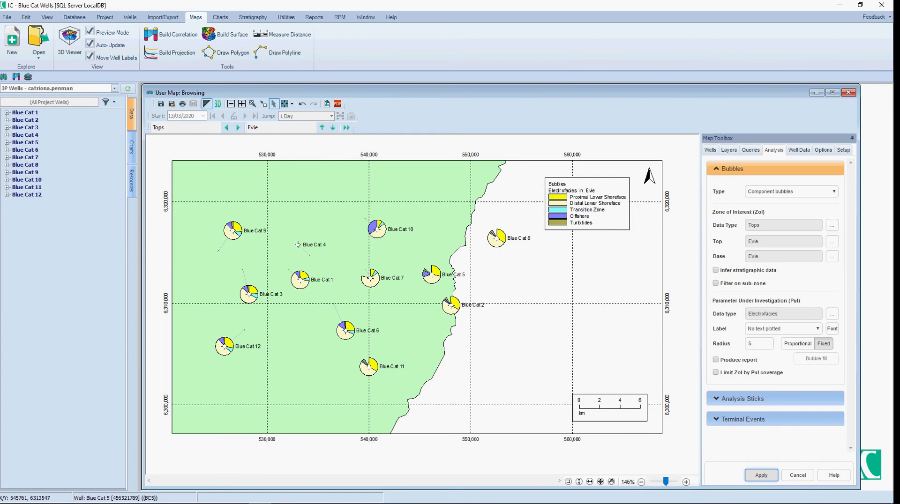
- Step the bubble map's zone of interest up through Bessie to Hawkins and back down to Bessie to compare the facies distributions
click(321, 127)
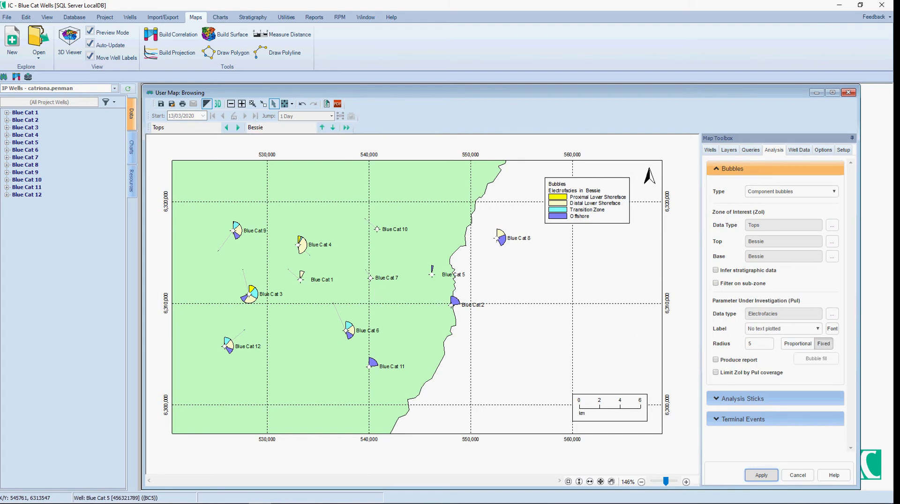
click(322, 128)
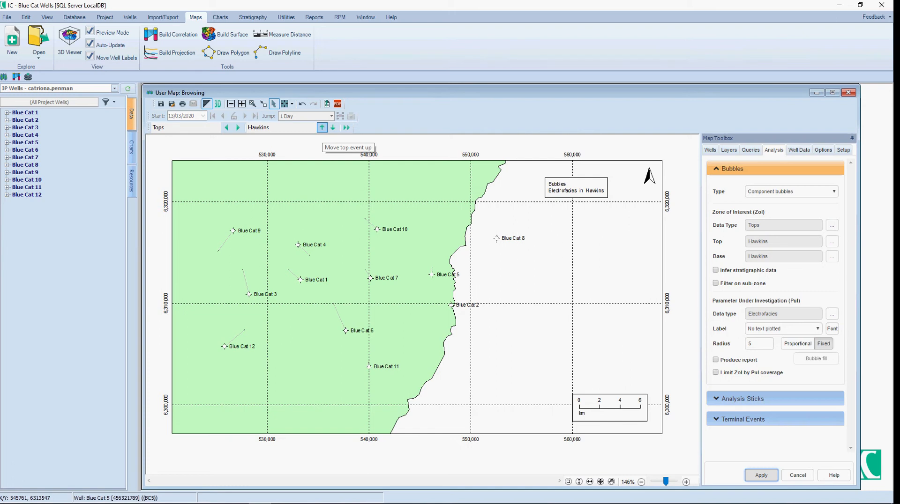
click(333, 127)
click(333, 128)
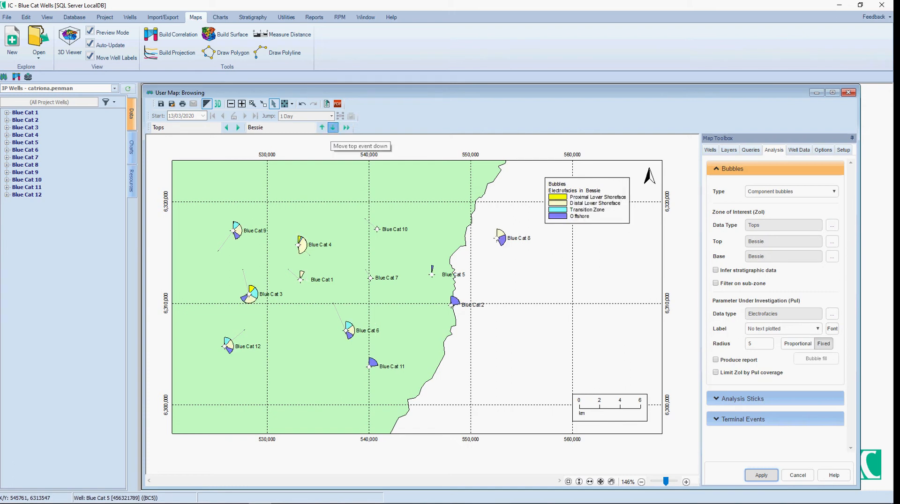
- Step the bubble map's zone of interest down through Linda to Jones and back up to Evie to compare the facies distributions
click(333, 127)
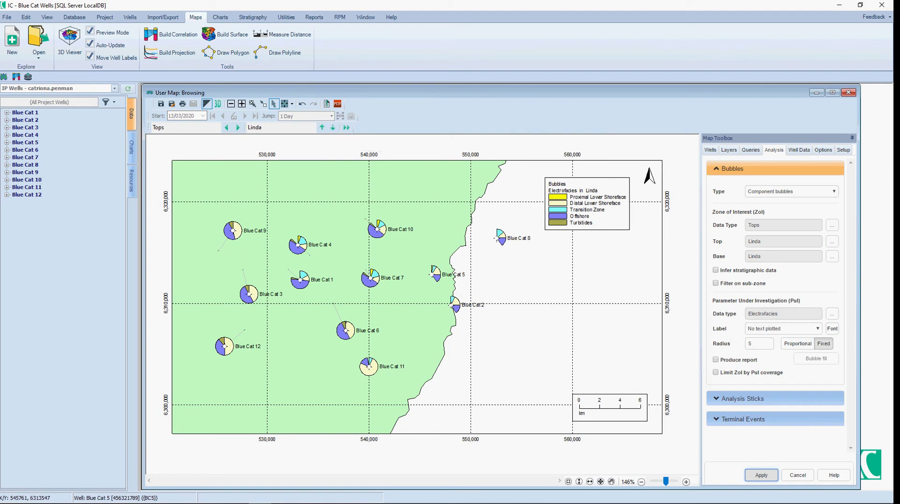
click(333, 127)
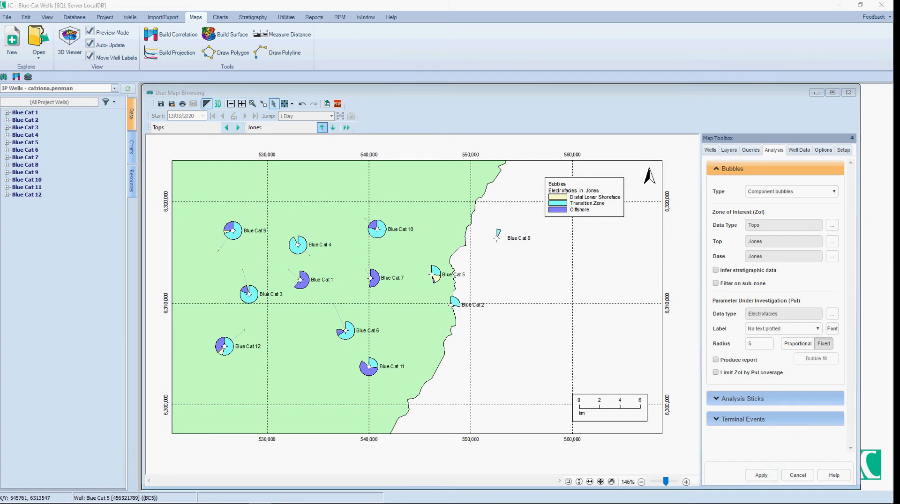
click(322, 127)
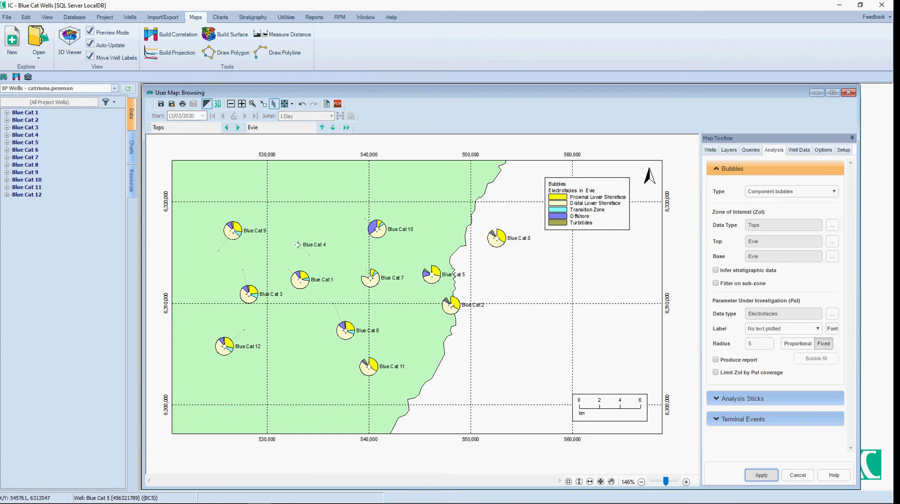
- Turn on analysis sticks and define their zone of interest from the Tops data, using Evie as the unit
click(732, 169)
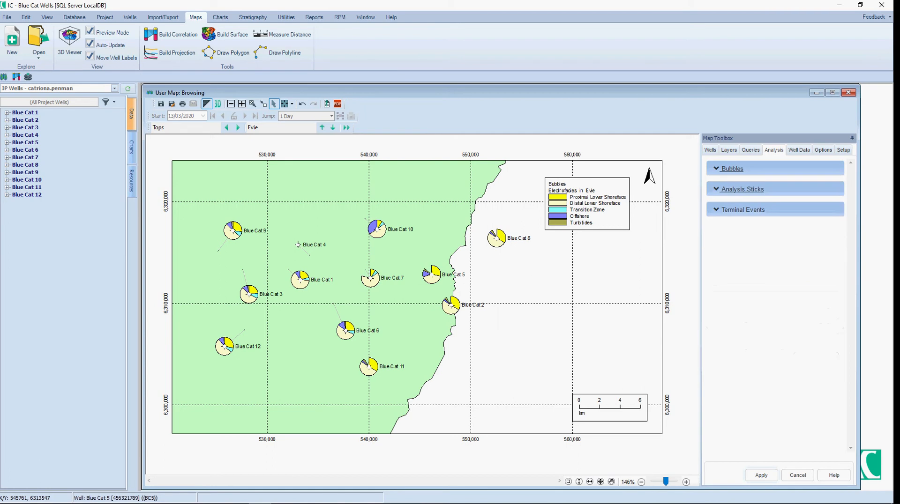
click(743, 189)
click(715, 207)
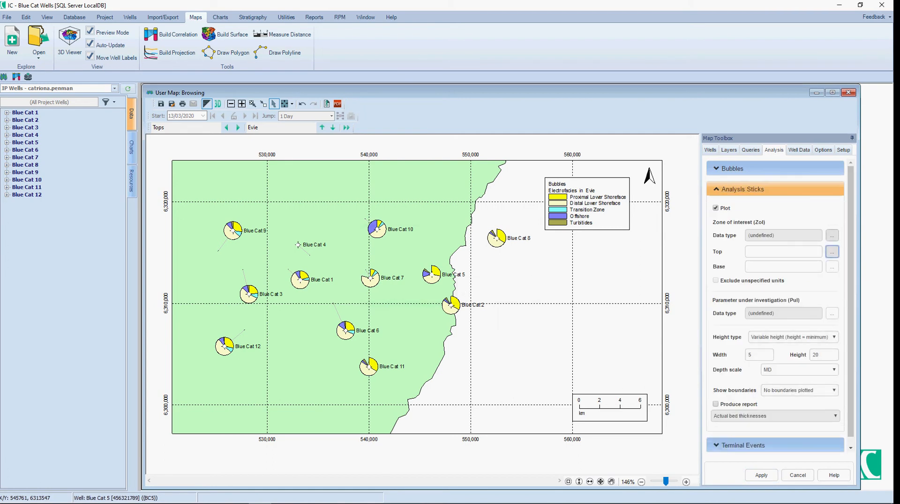
click(832, 235)
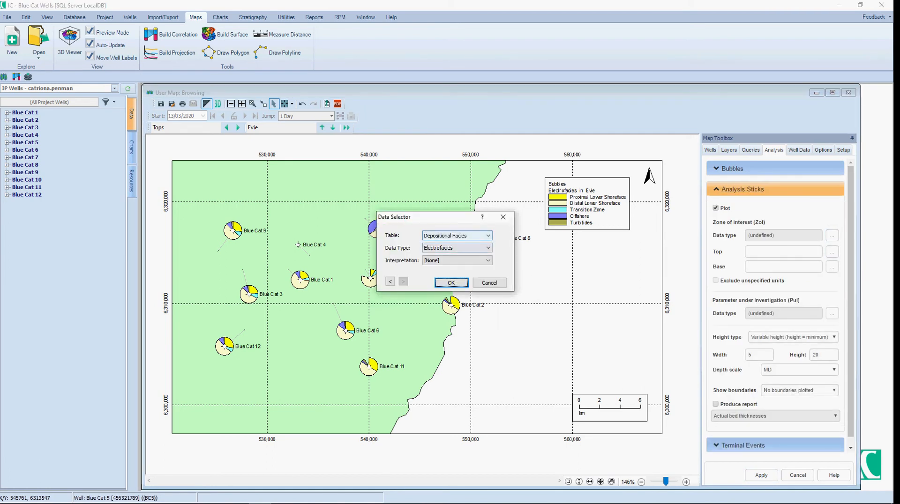
click(390, 282)
click(452, 283)
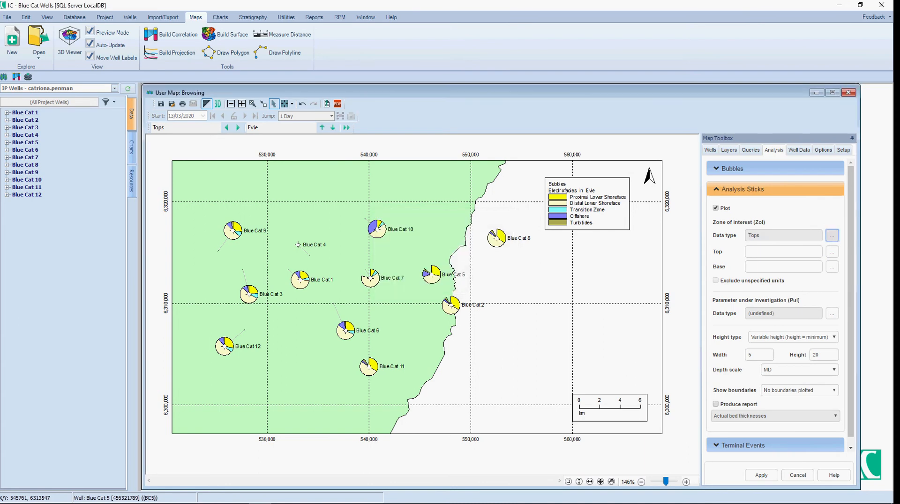
click(832, 252)
click(424, 229)
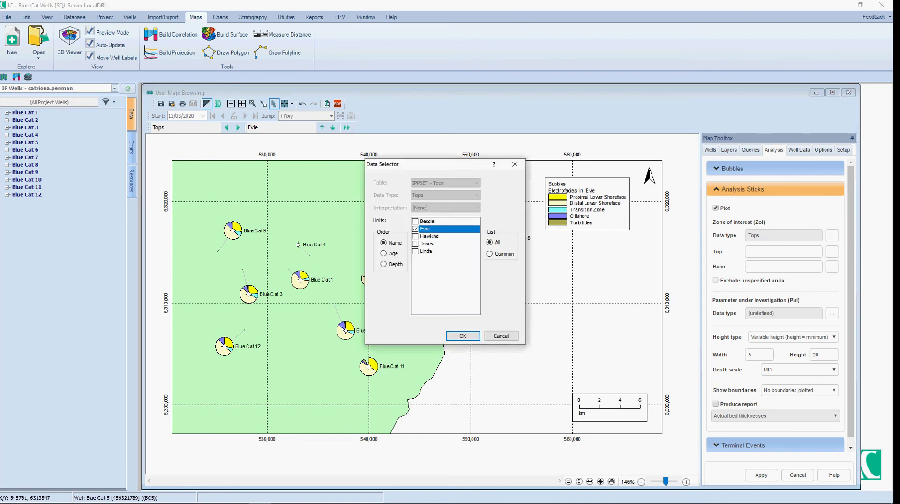
click(463, 336)
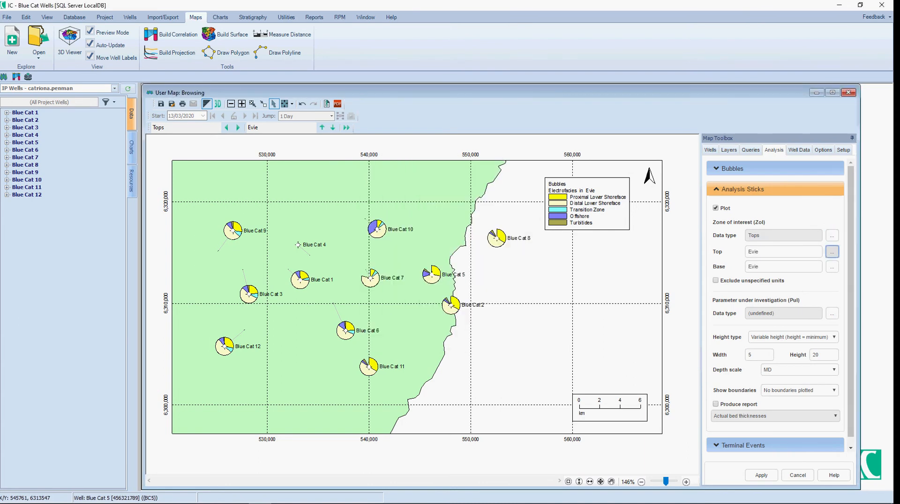
- Set the sticks' parameter under investigation to Electrofacies from the Depositional Facies table and plot them on the map
click(832, 313)
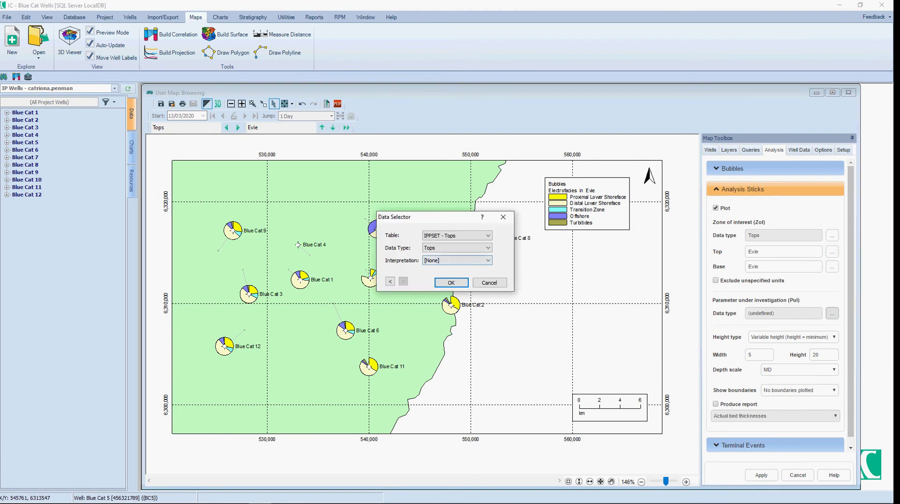
click(457, 236)
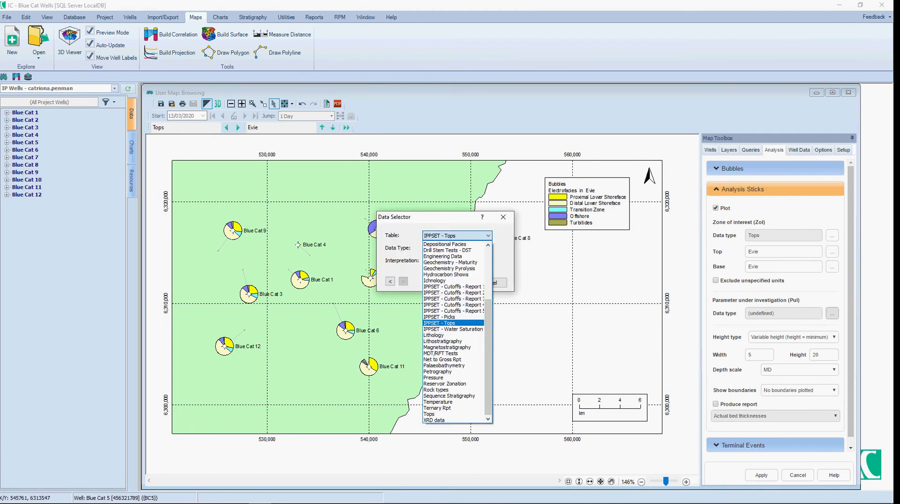
click(450, 244)
click(457, 248)
click(438, 261)
click(451, 283)
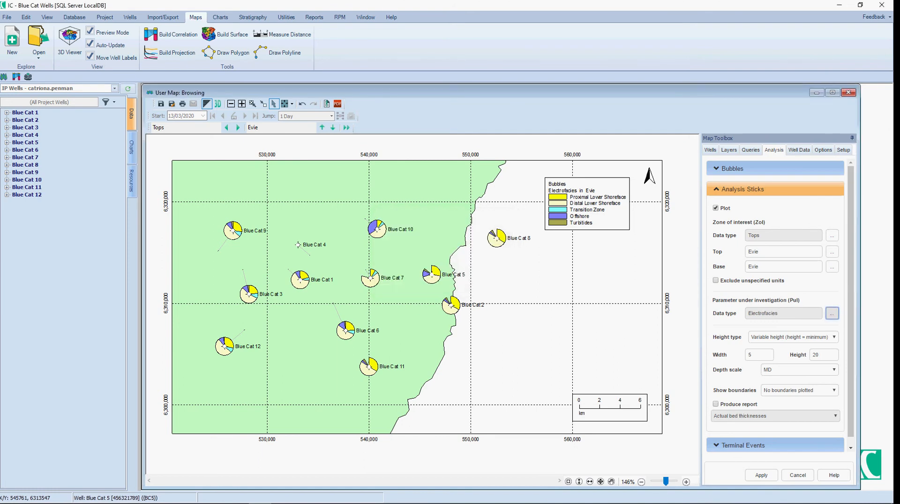
click(761, 475)
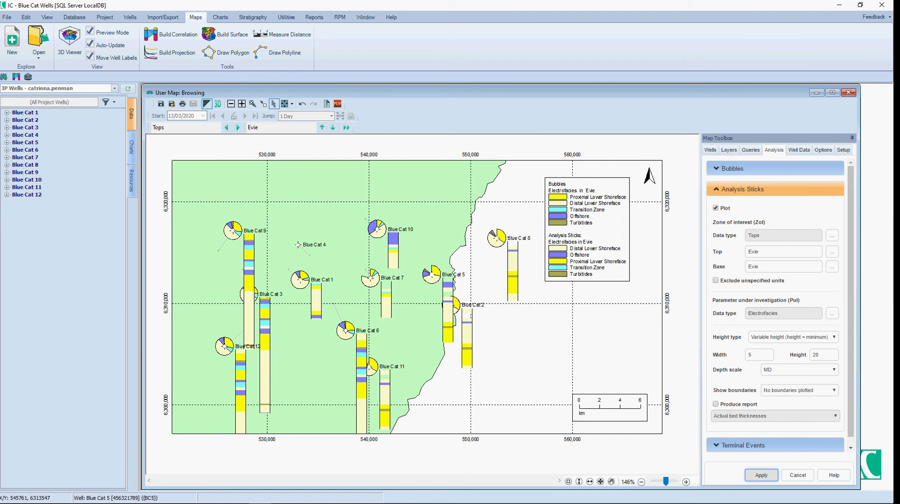
- Replot the analysis sticks with width 3 and variable height (height = maximum), and step the zone of interest down through Linda to Jones
click(767, 357)
click(767, 357)
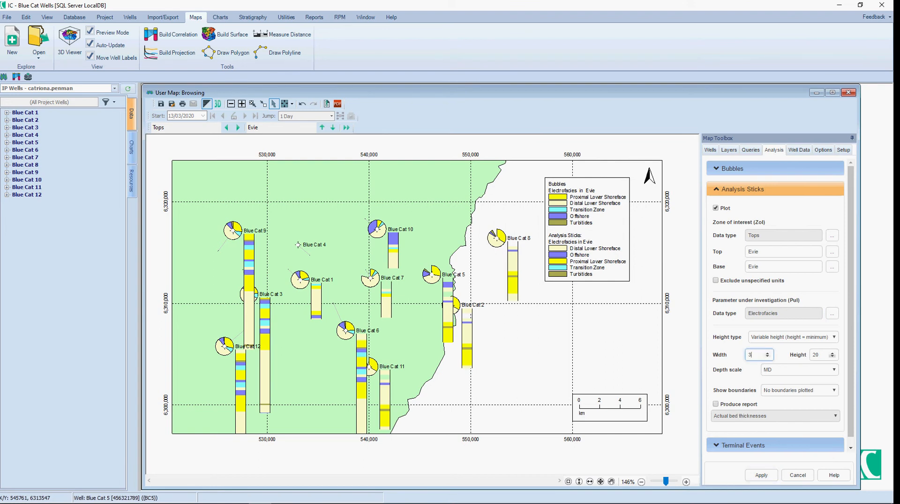
click(792, 337)
click(792, 360)
click(761, 475)
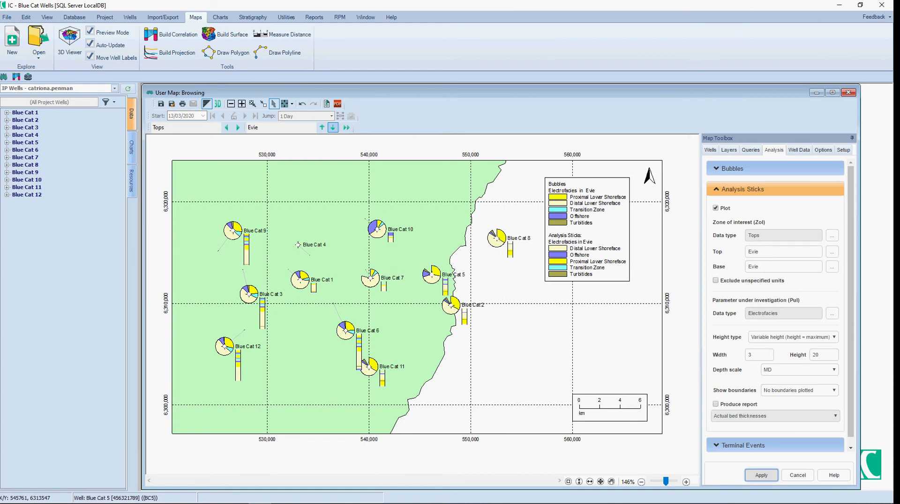
click(333, 127)
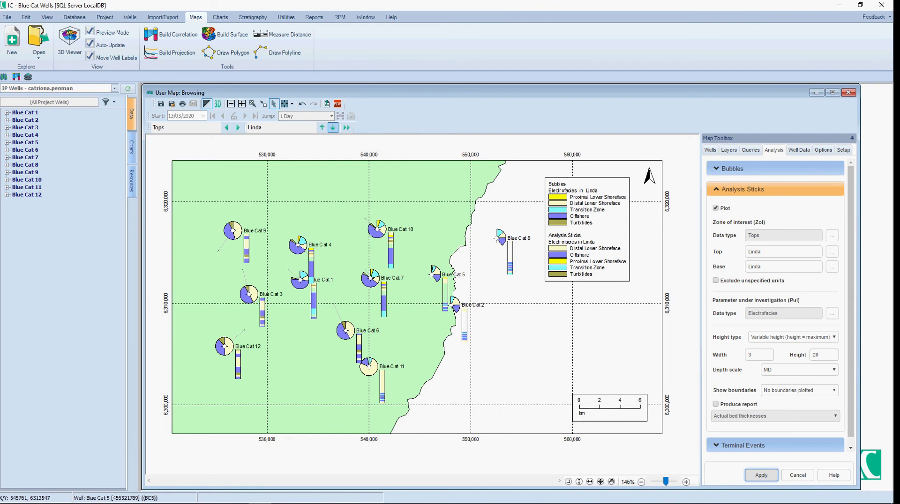
click(333, 127)
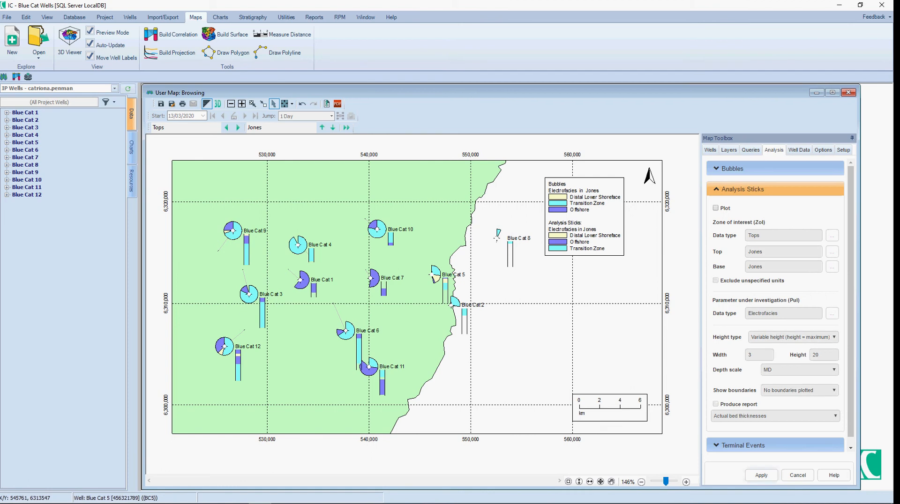
- Turn off the analysis sticks and switch the bubble type to Average value bubbles
click(732, 168)
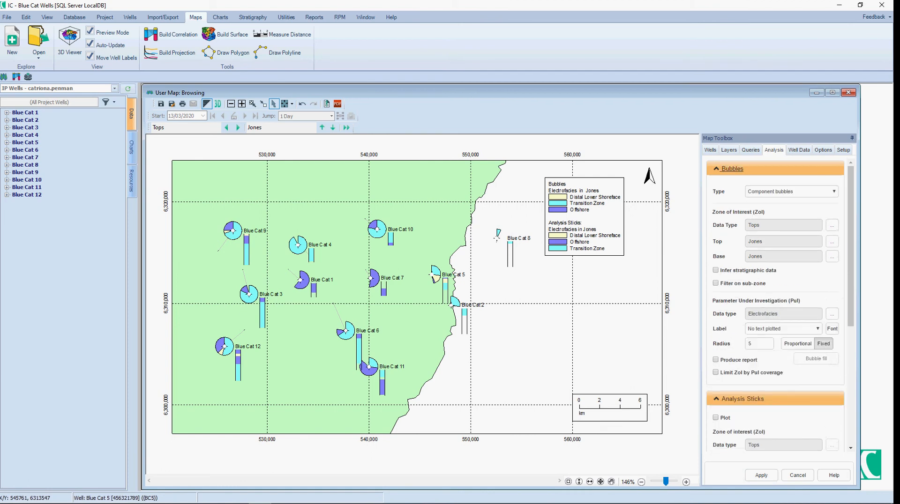
click(791, 192)
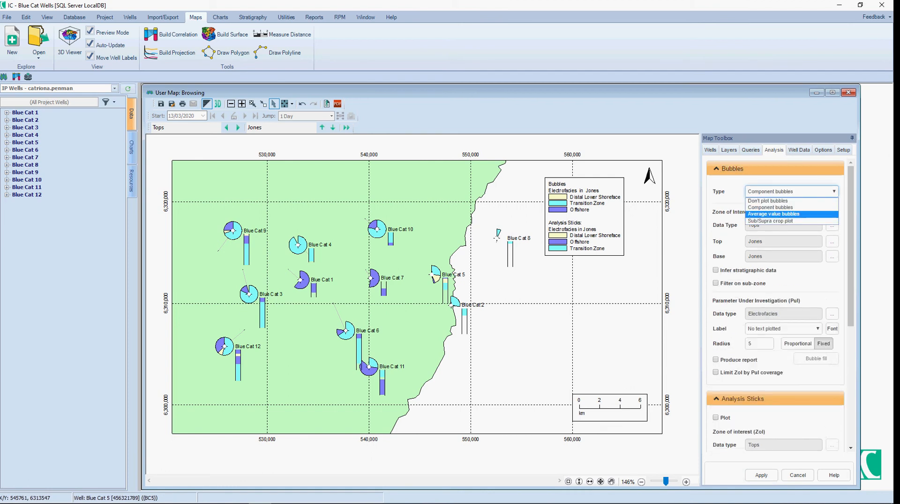
click(774, 214)
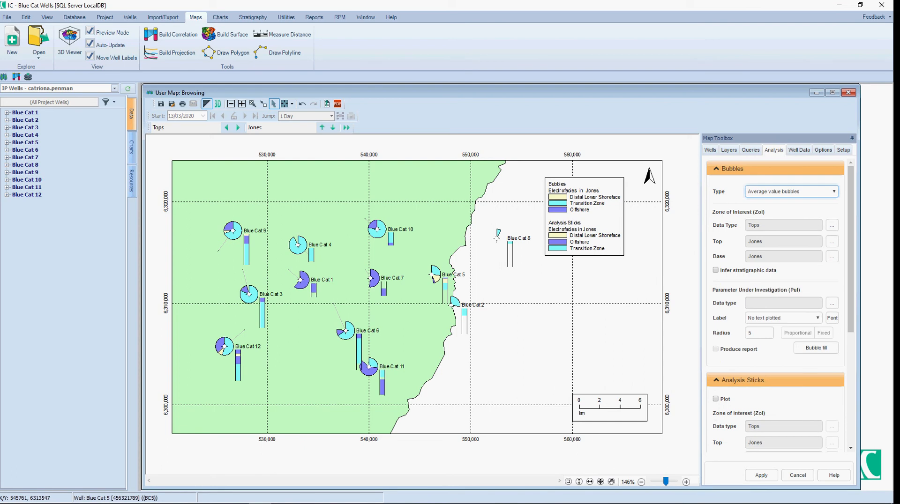
- Select the IP_CALC PHI curve as the averaged parameter and plot the Jones bubbles with a plain white fill
click(832, 304)
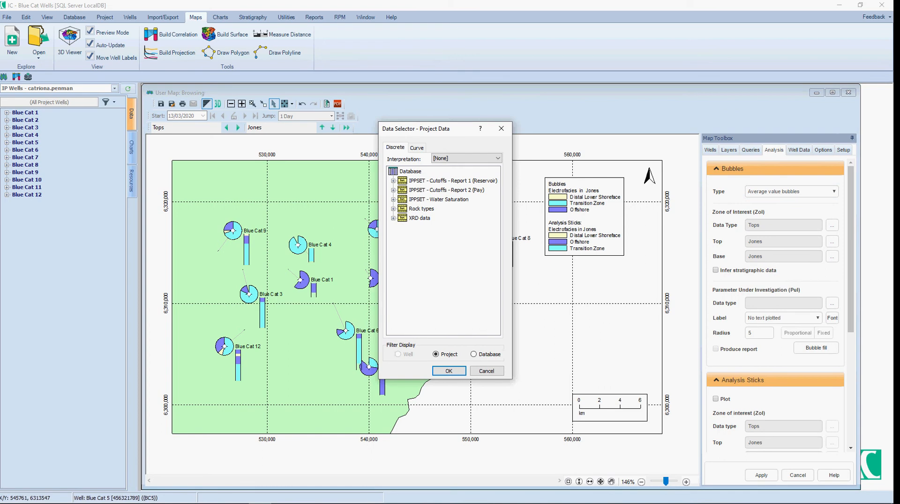
click(416, 148)
click(466, 160)
click(466, 161)
click(393, 228)
click(422, 238)
click(449, 371)
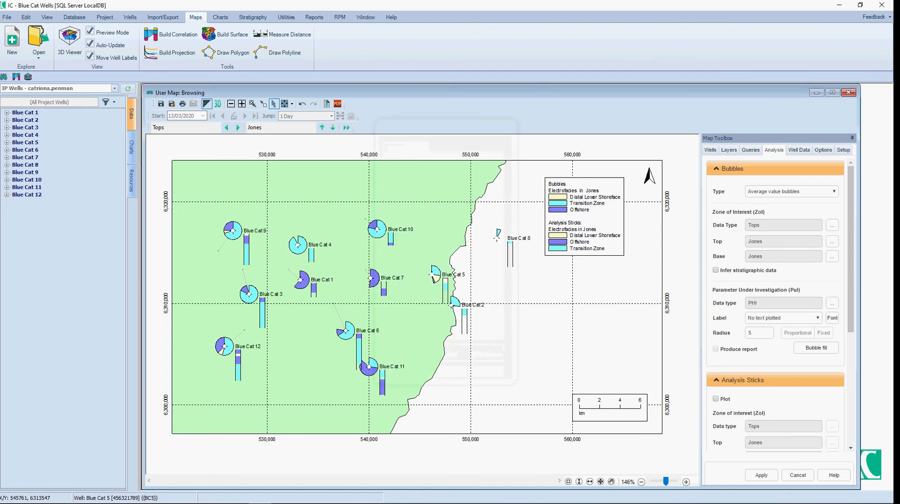
click(816, 349)
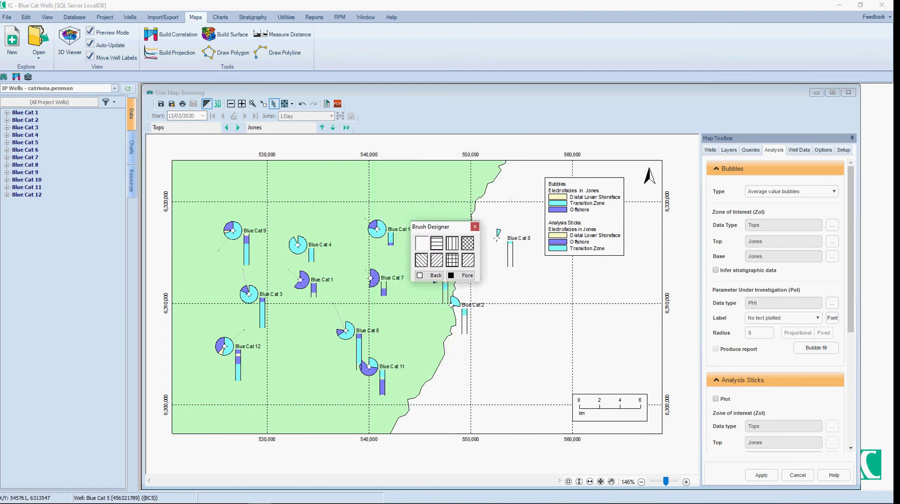
click(461, 275)
click(761, 475)
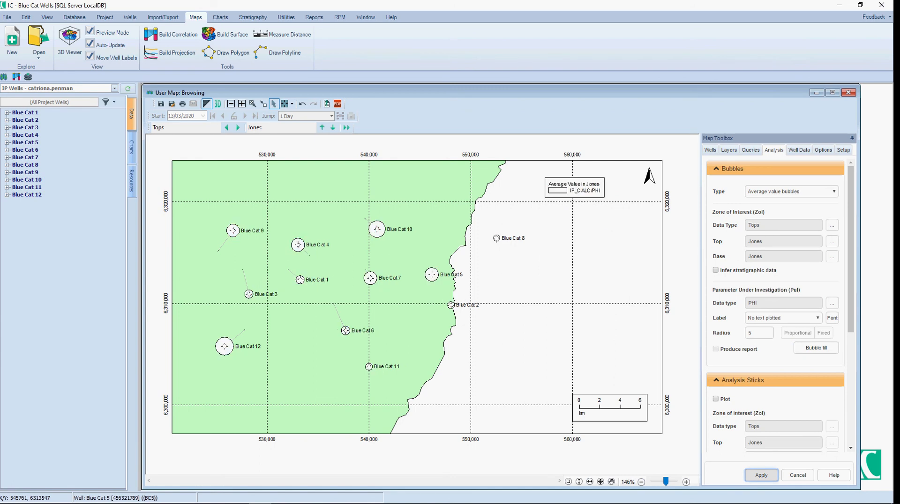
- Label the PHI bubbles with their plotted values and step the zone of interest up through Linda to Evie
click(783, 317)
click(778, 334)
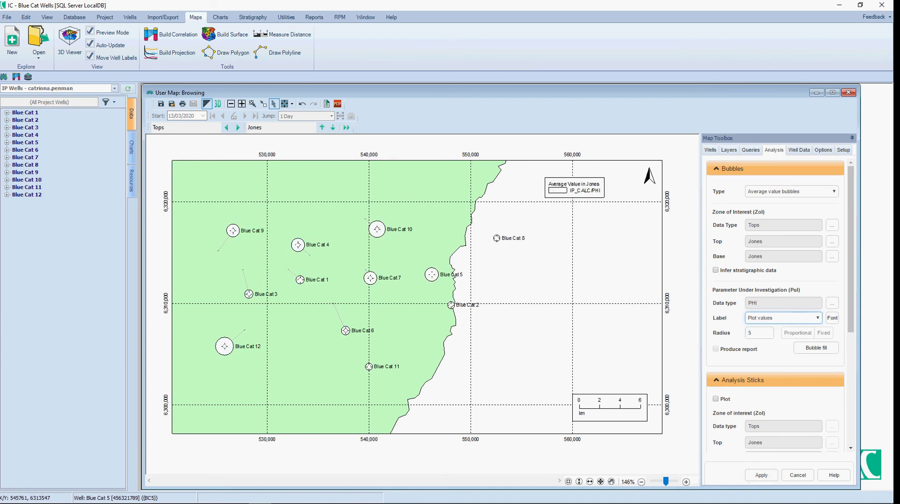
click(761, 475)
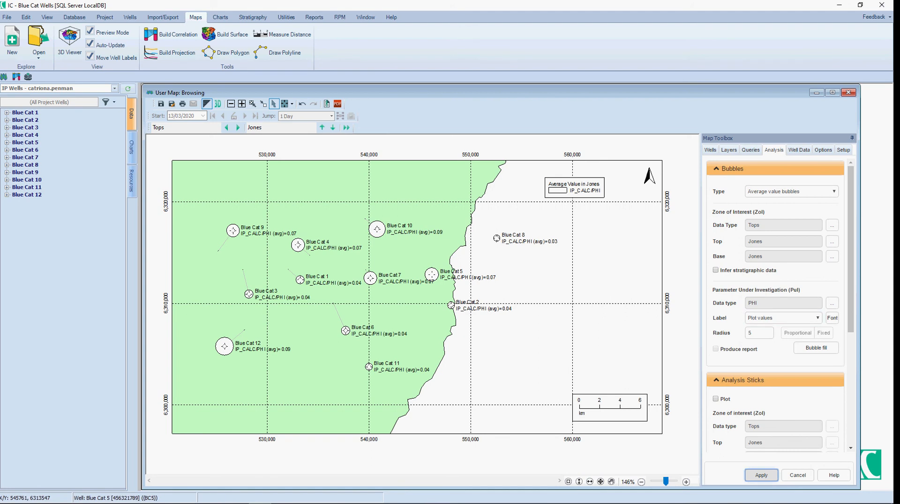
click(322, 127)
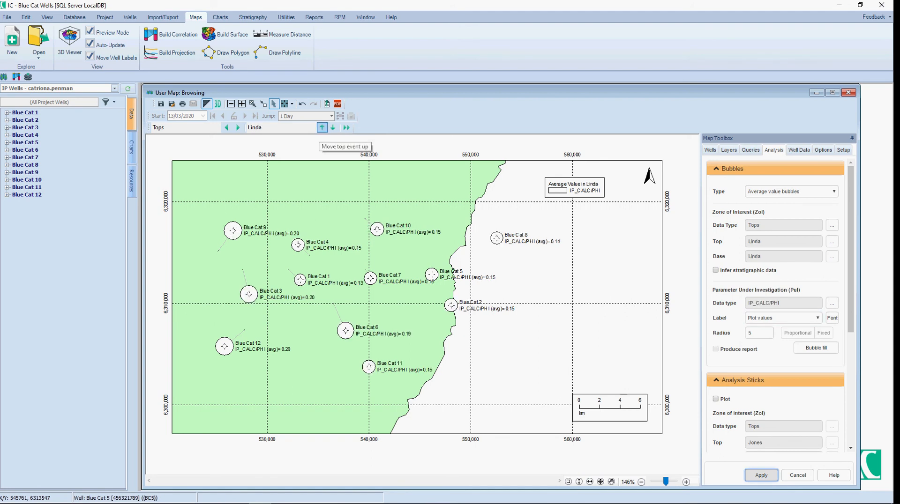
click(322, 128)
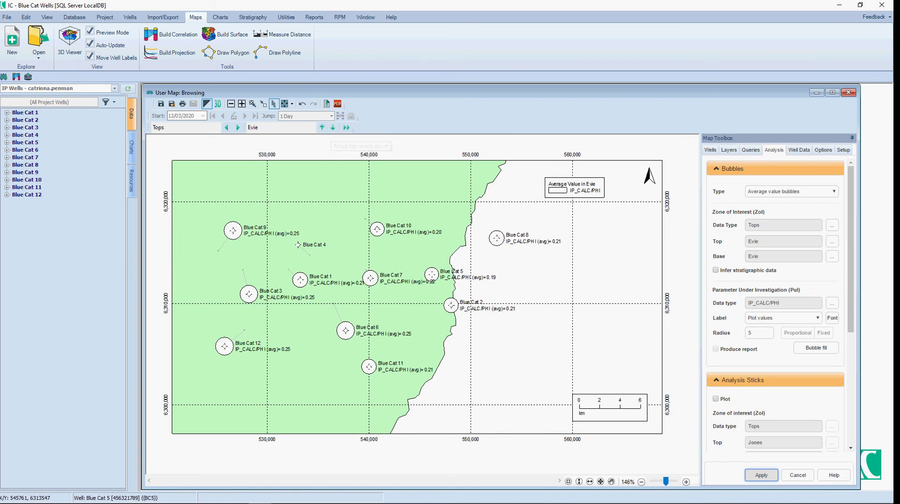
- Switch the bubbles to a Sub/Supra crop plot at the base of the Evie interval, reporting Electrofacies from Depositional Facies
click(791, 191)
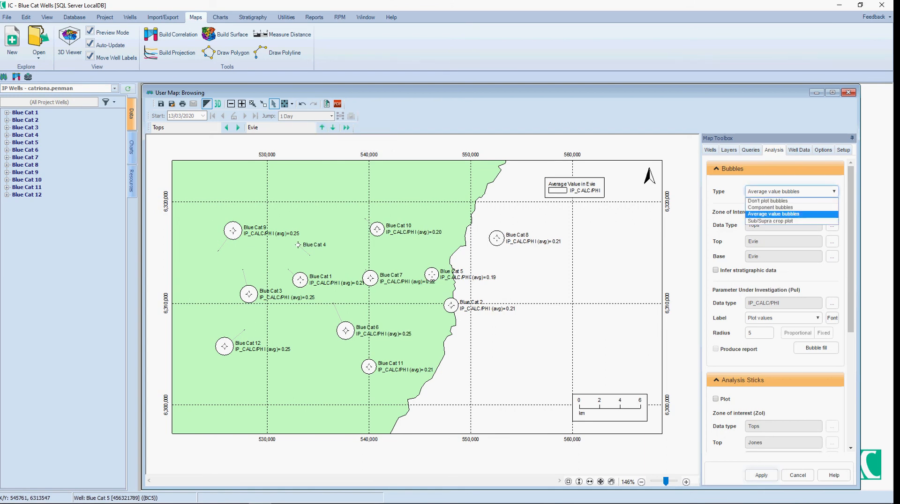
click(773, 221)
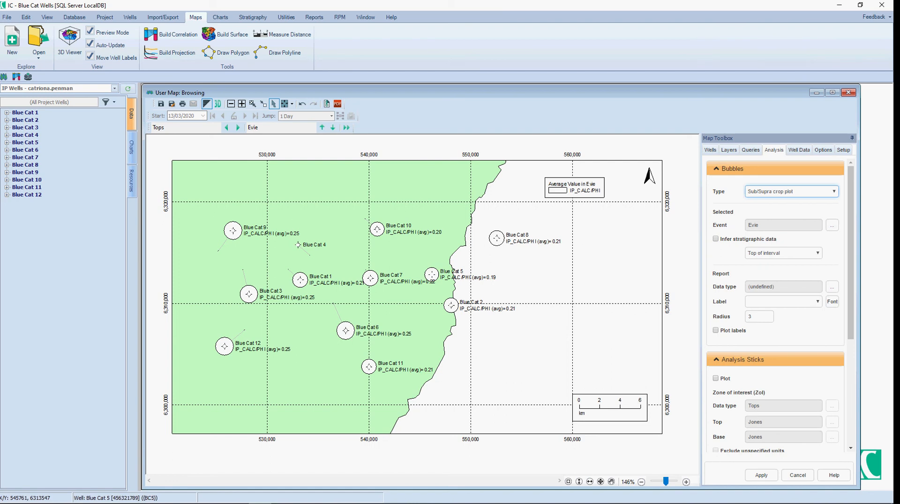
click(783, 253)
click(782, 271)
click(832, 287)
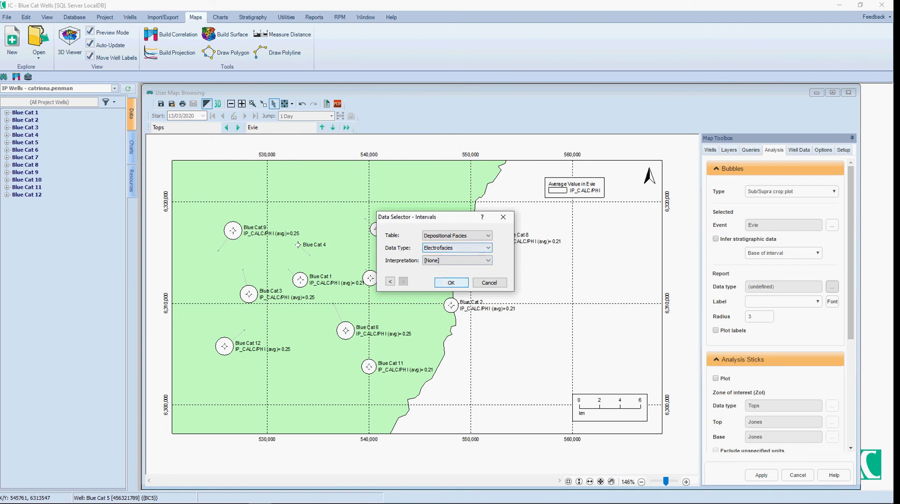
click(451, 283)
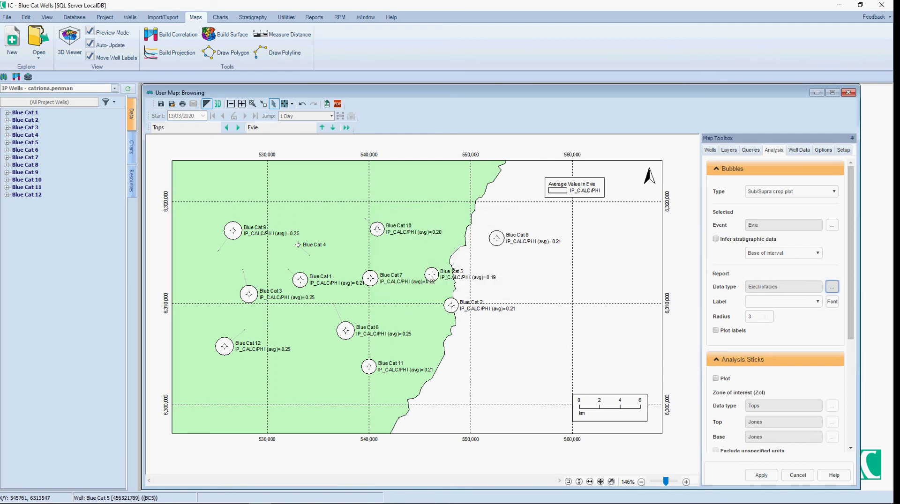
- Plot the Evie sub crop on the map, and step the event down to Linda and back up to Evie
click(784, 302)
click(784, 318)
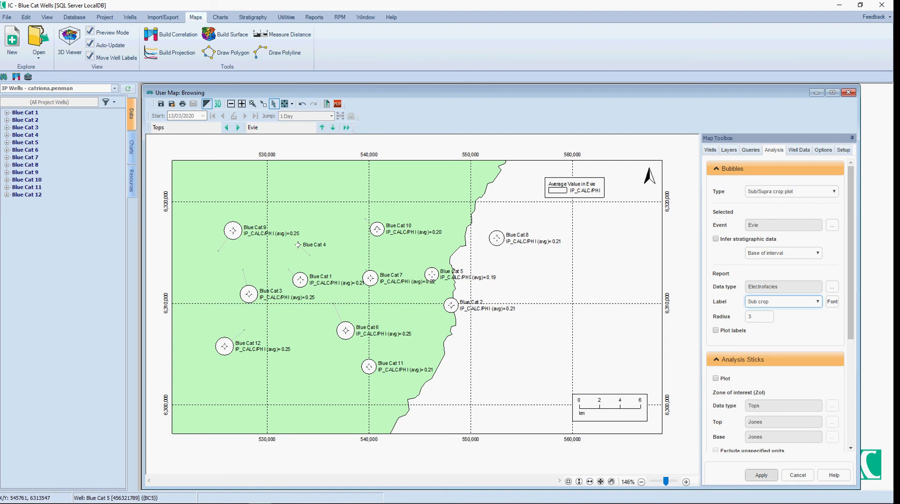
click(761, 475)
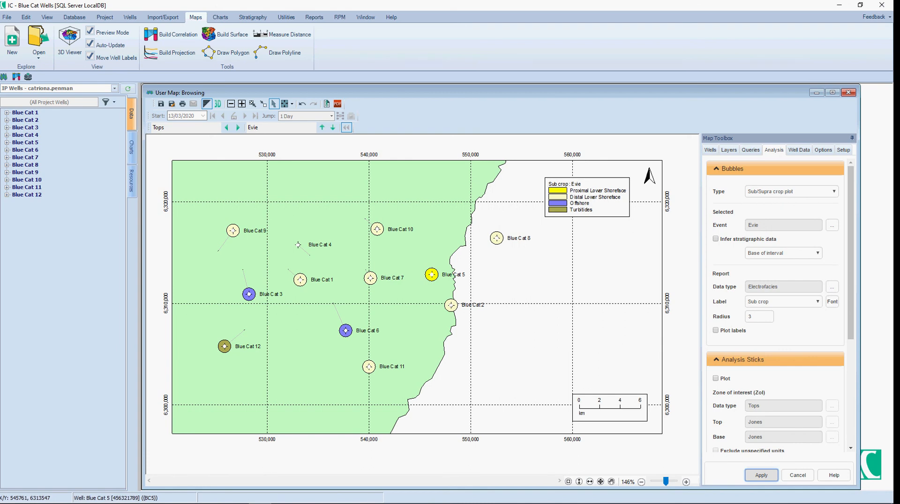
click(333, 127)
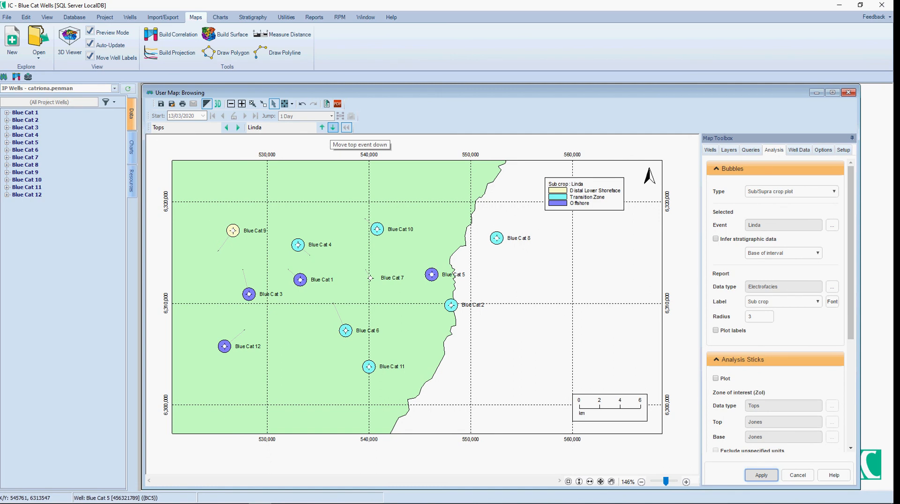
click(321, 128)
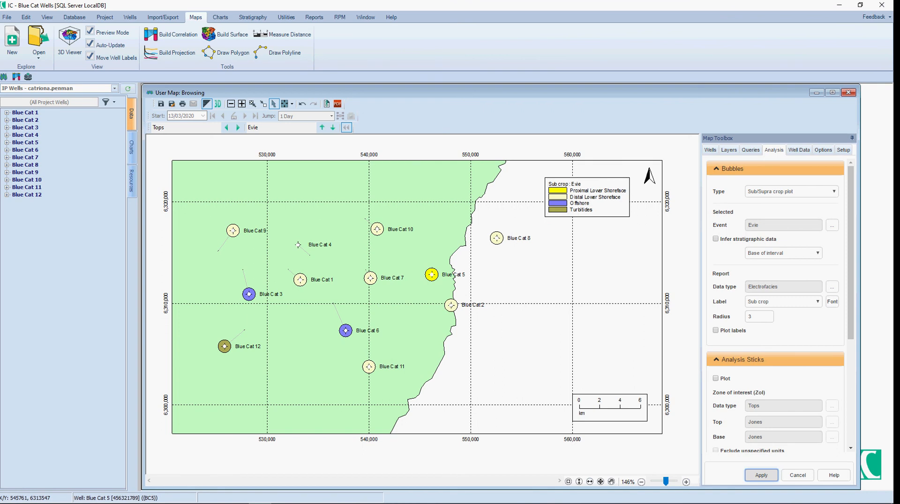
- Change the plot to the supra crop at the top of the interval, apply it, and step the event down to Linda
click(814, 253)
click(783, 262)
click(816, 302)
click(783, 319)
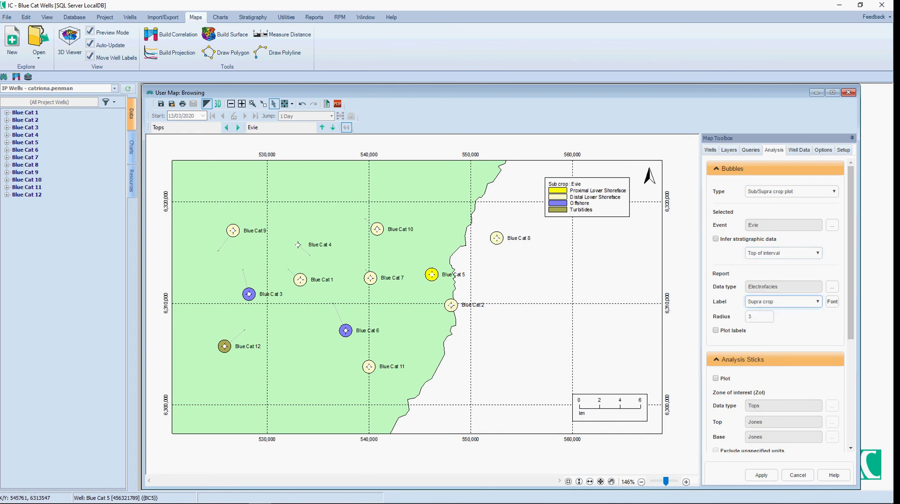
click(761, 475)
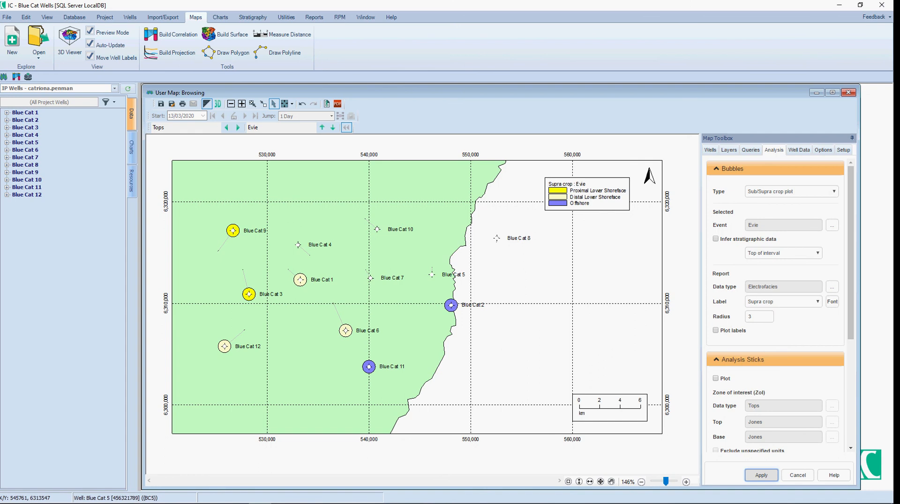
click(333, 127)
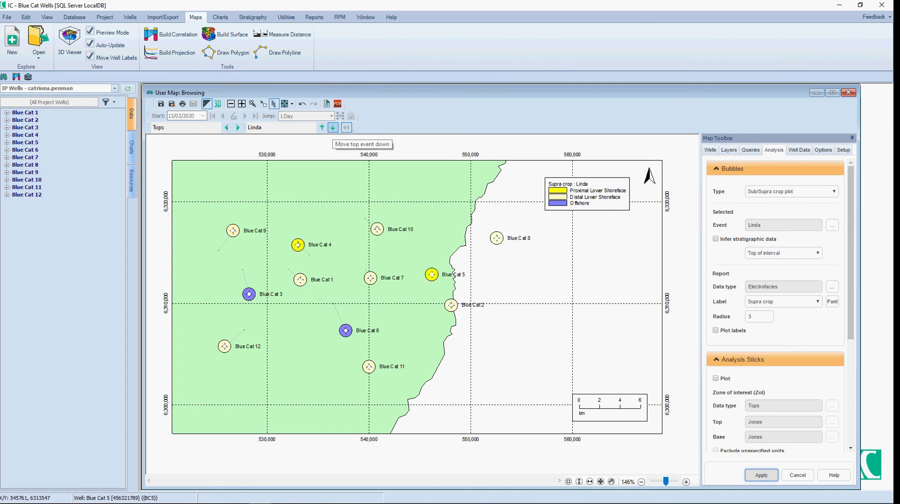